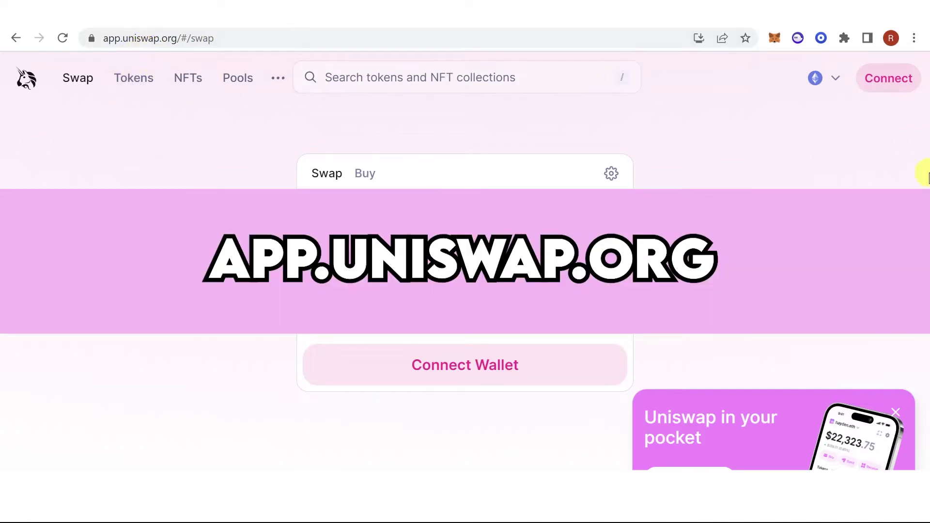
Open Uniswap's Connect a wallet panel from the top-right Connect button
left_click(890, 79)
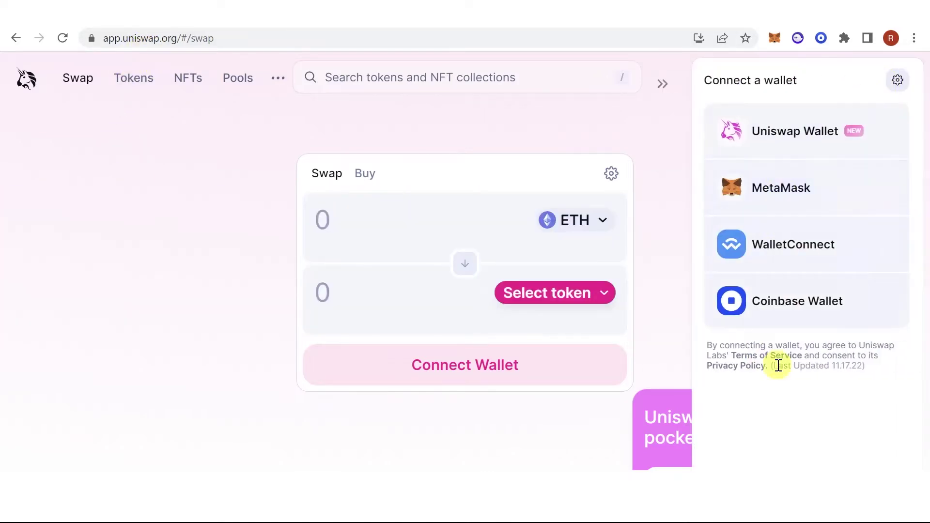
Connect the MetaMask wallet and keep Ethereum as the selected network
left_click(777, 188)
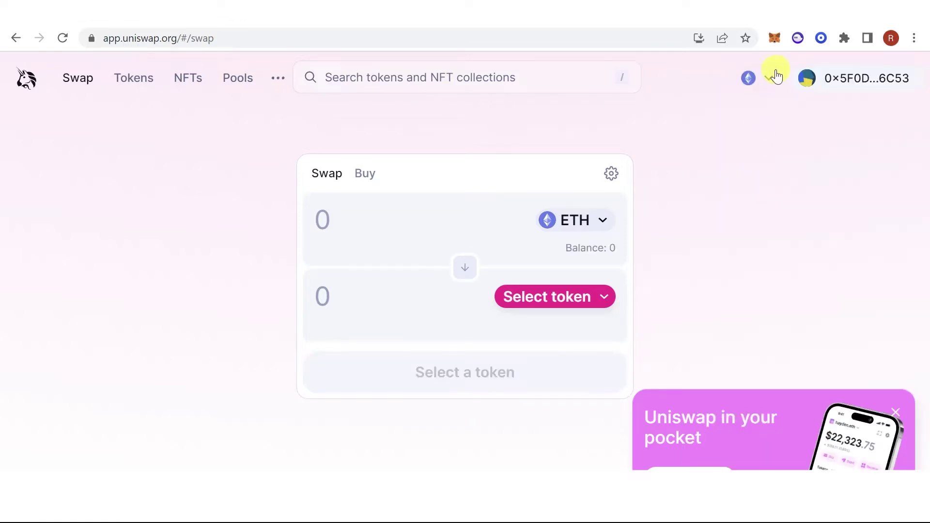
left_click(775, 75)
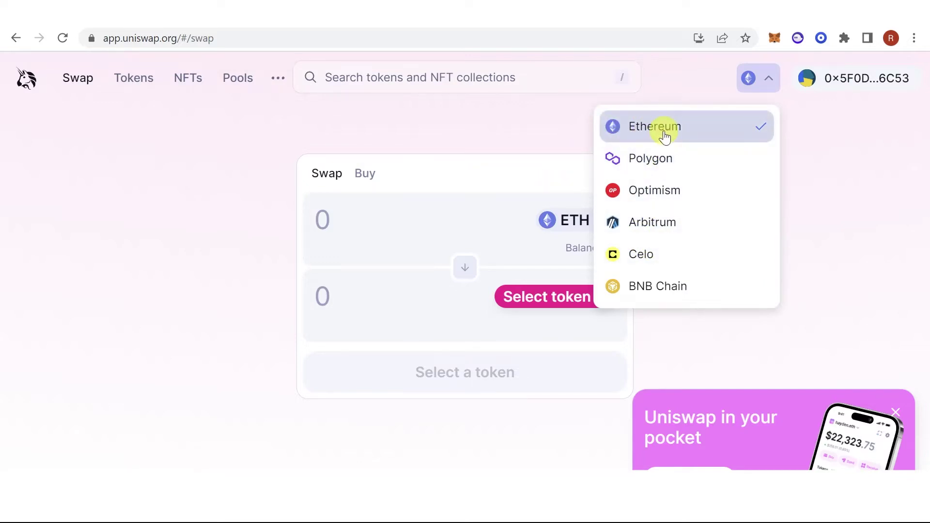
left_click(665, 134)
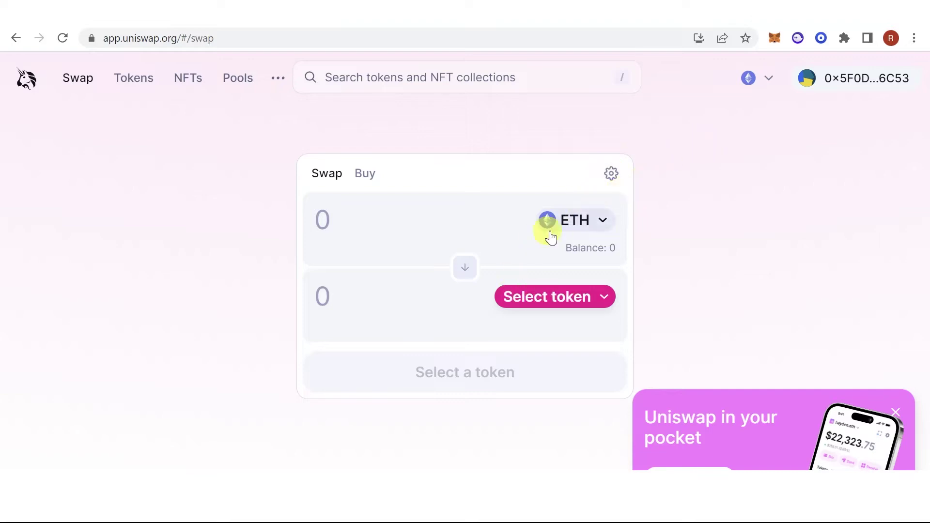
Choose Wrapped BTC as the receive token and enter 1 ETH, checking the quoted WBTC
left_click(587, 298)
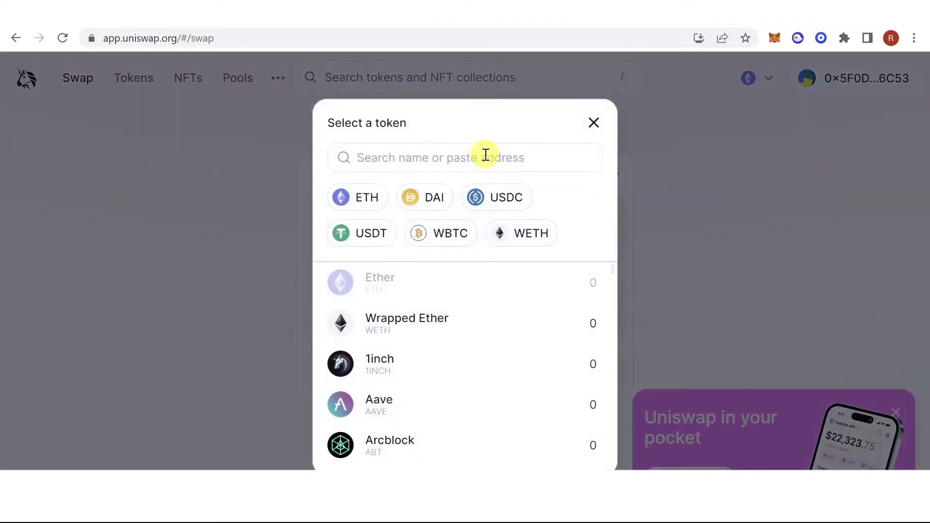
type("wbtc")
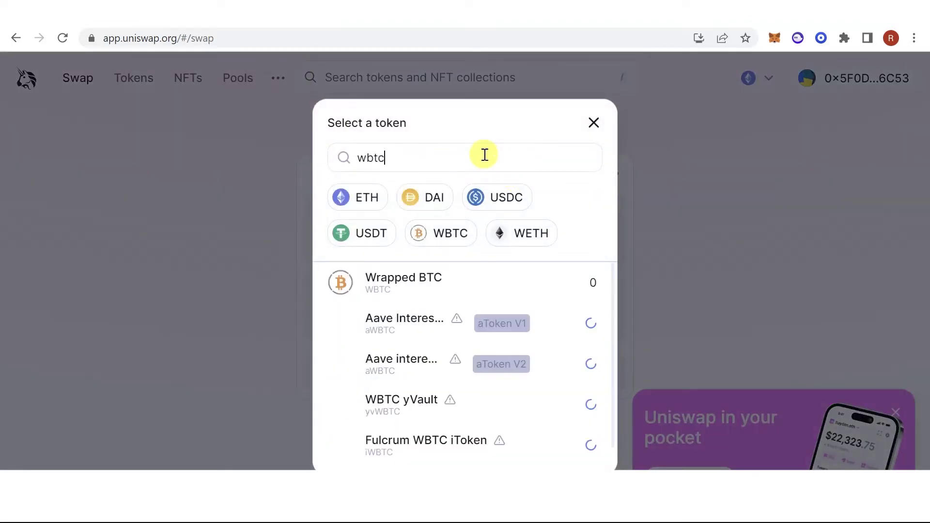
left_click(432, 286)
left_click(415, 222)
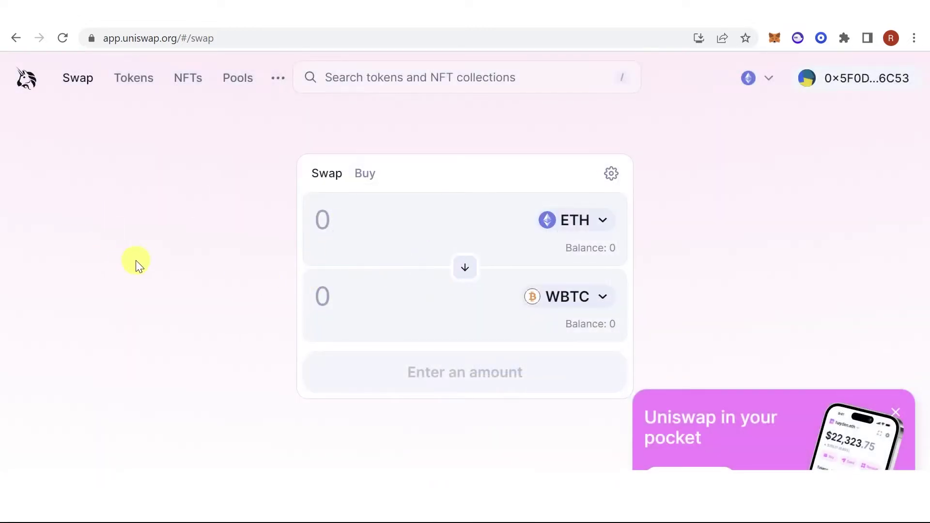
type("1")
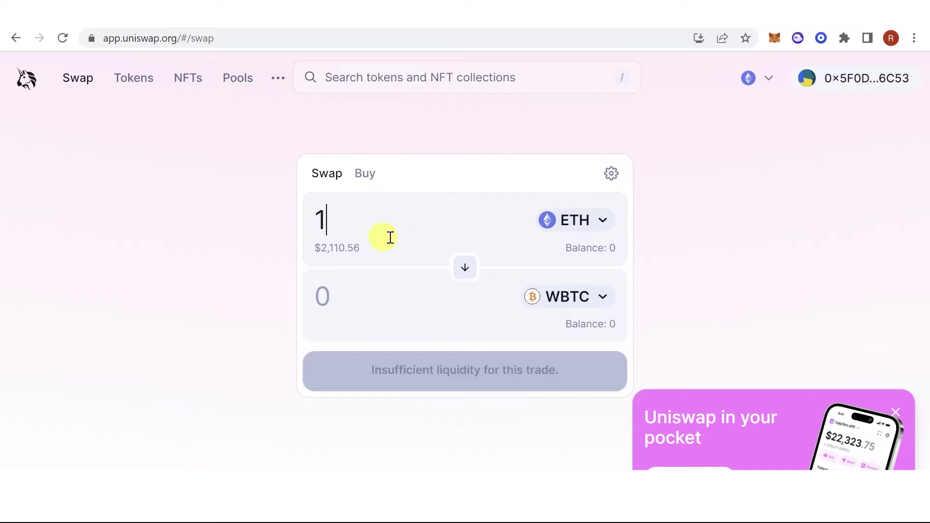
left_click_drag(419, 298, 307, 300)
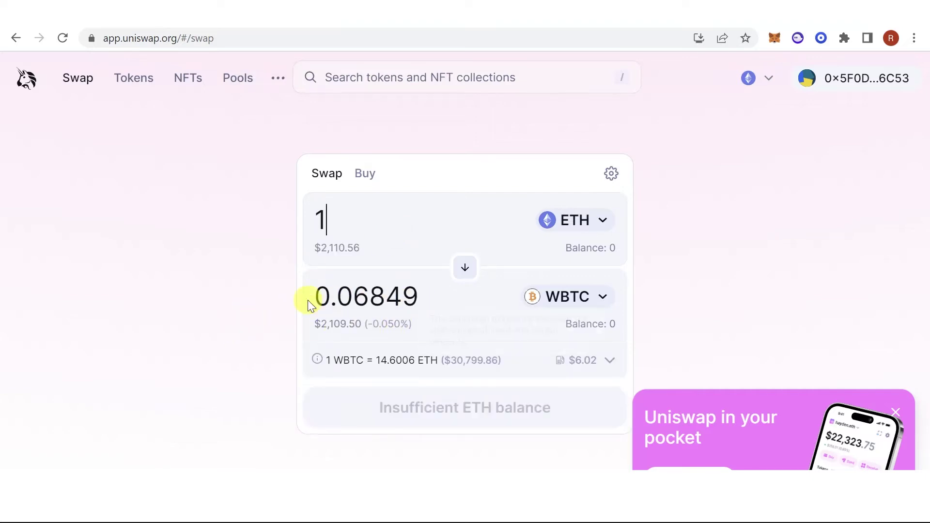
left_click(175, 278)
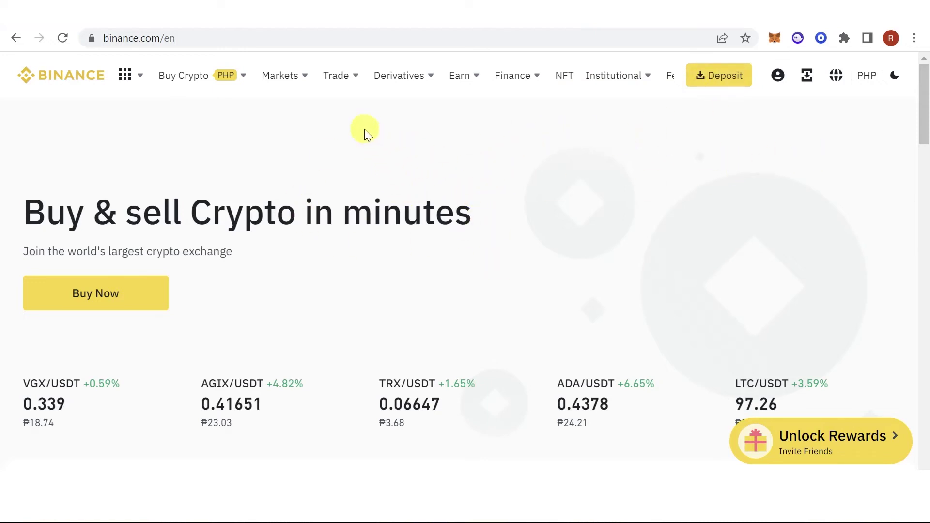
mouse_move(339, 76)
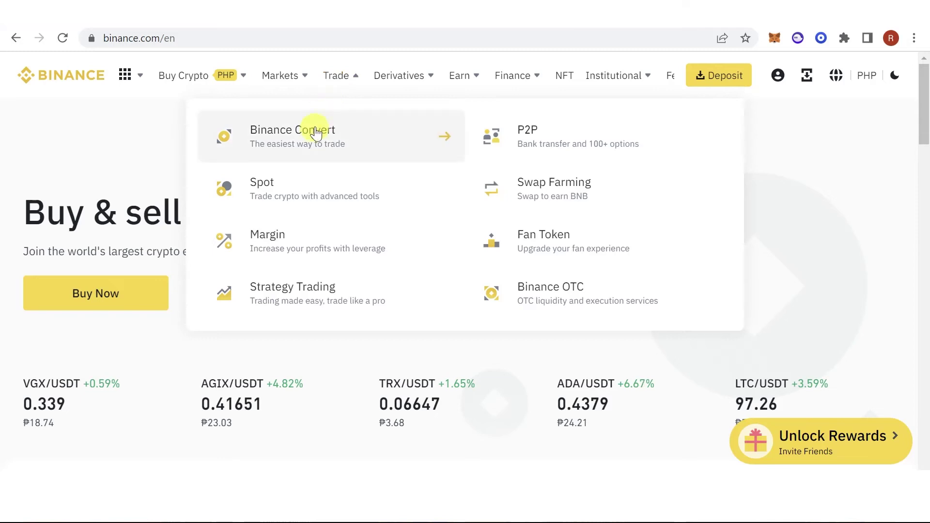
On Binance Convert, set From to WBTC and To to BTC, leaving the amount empty
left_click(315, 136)
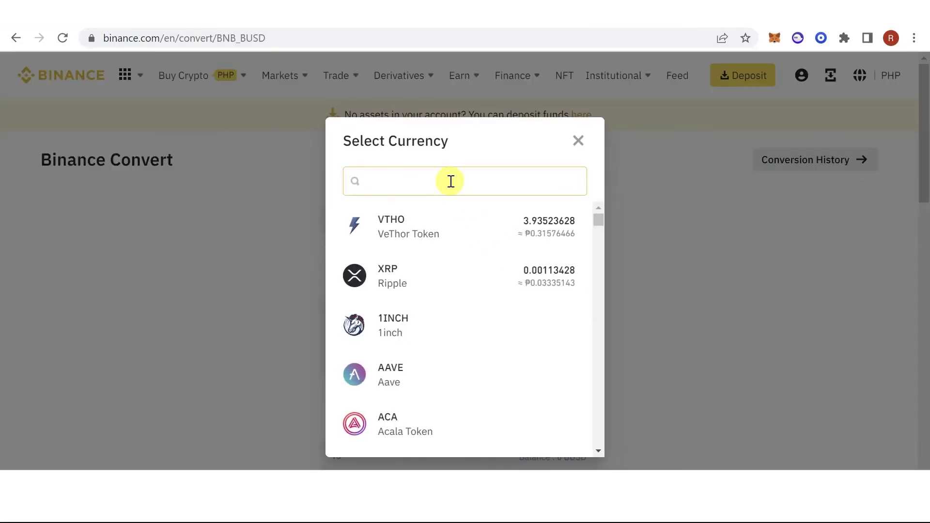
type("wbtc")
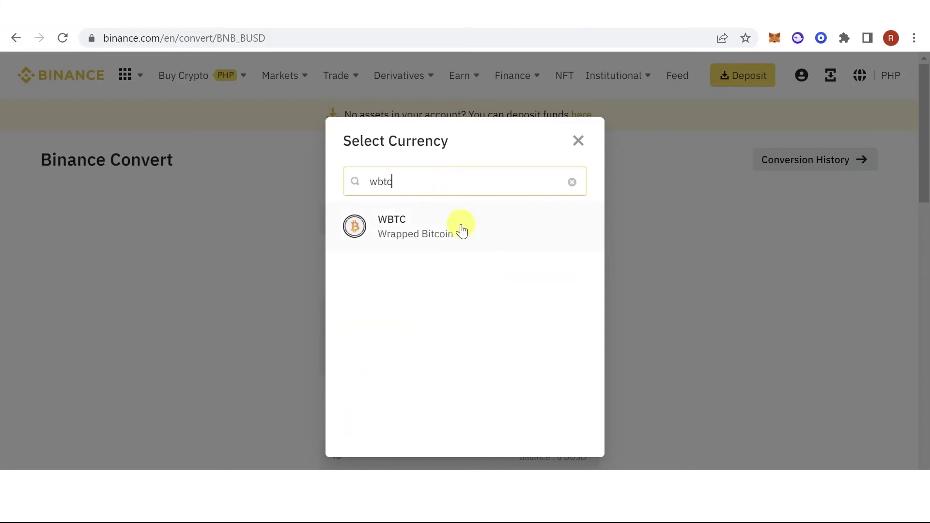
left_click(461, 225)
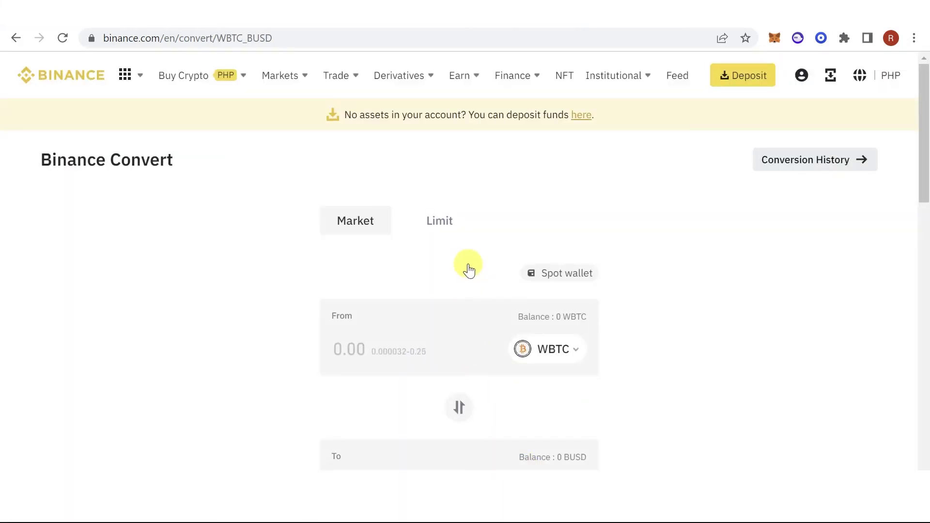
left_click(547, 349)
type("btc")
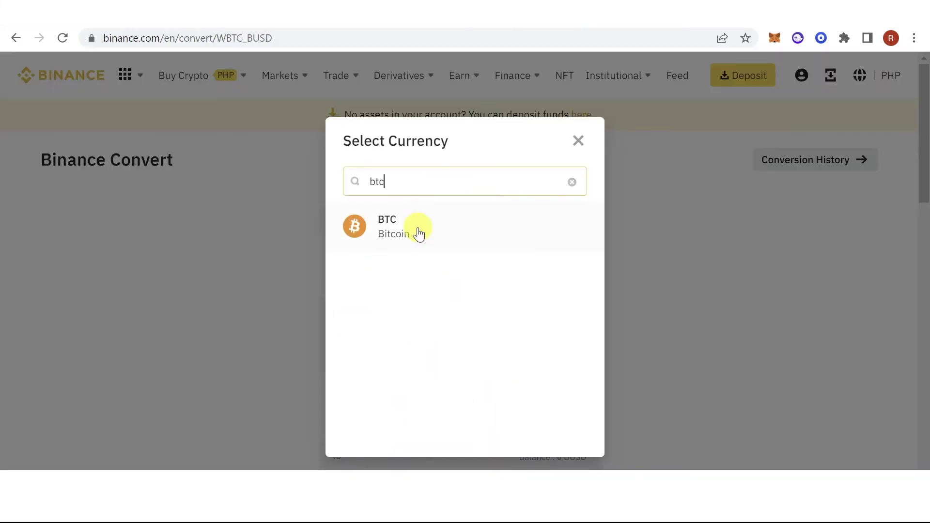
left_click(418, 225)
left_click(387, 350)
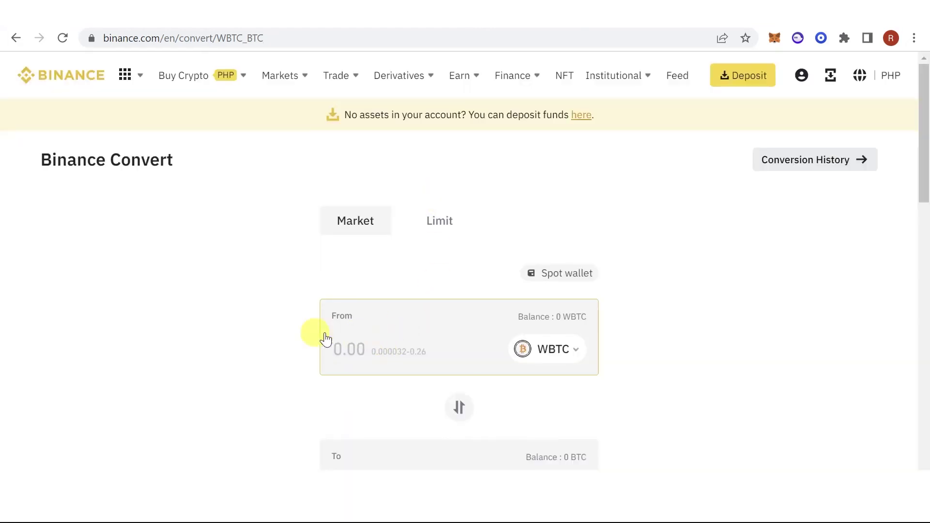
scroll(269, 389, "down", 2)
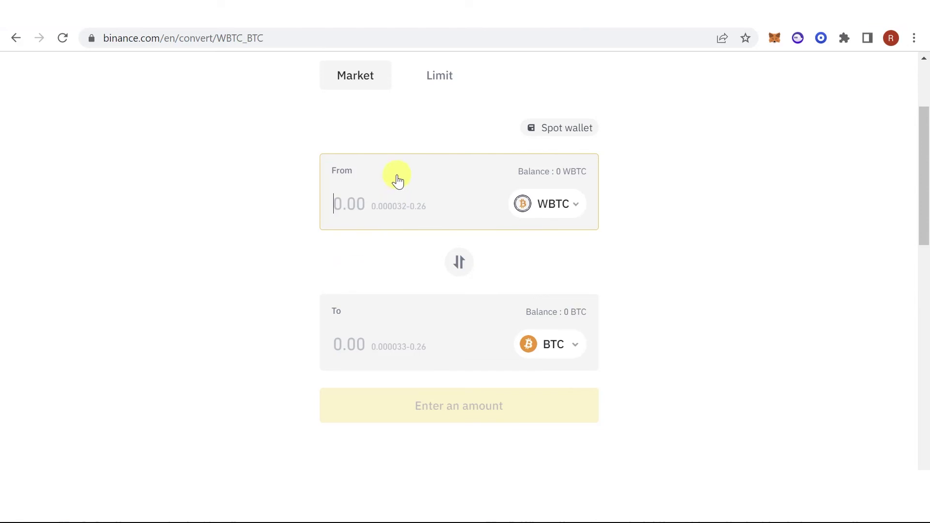
scroll(192, 270, "up", 1)
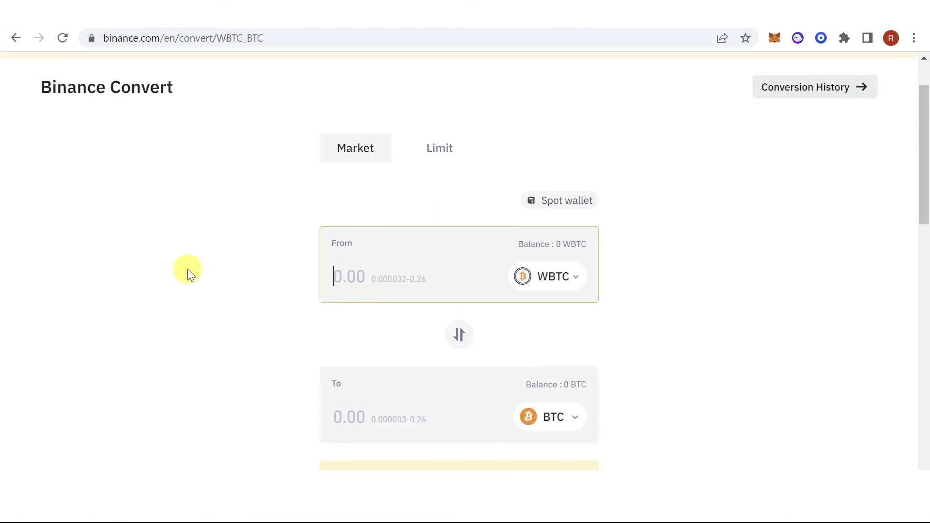